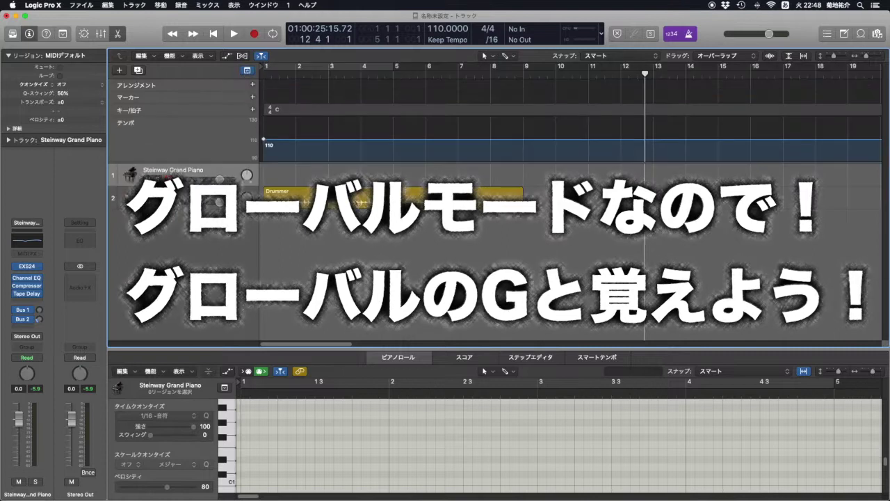
# Move the Drummer region so it starts at bar 5 and place the playhead at bar 5.
pyautogui.click(379, 198)
pyautogui.moveTo(381, 202); pyautogui.dragTo(391, 202)
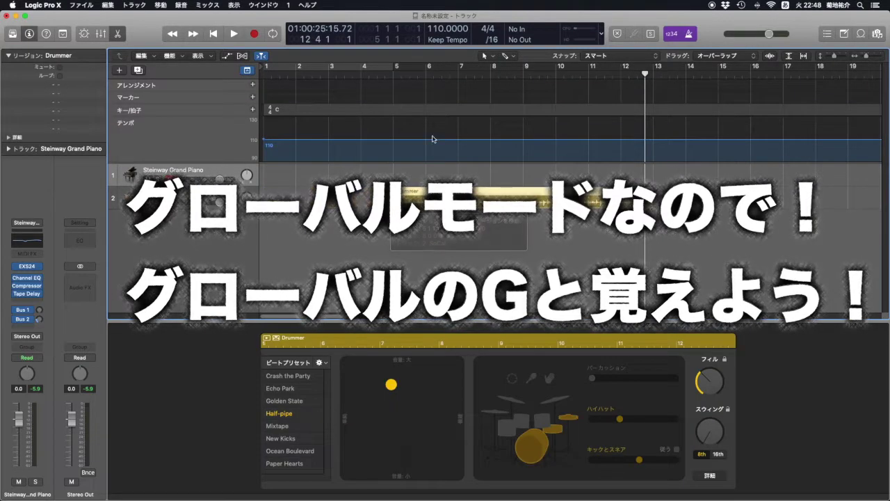
pyautogui.click(393, 73)
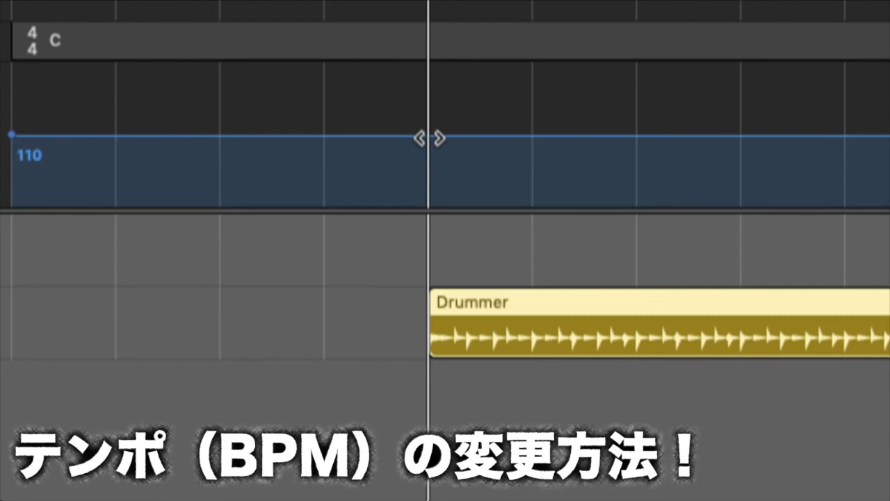
# Insert tempo points of 109.4 at bar 5 and 109 at bars 6, 8, 9 and 10.
pyautogui.moveTo(433, 141); pyautogui.dragTo(434, 144)
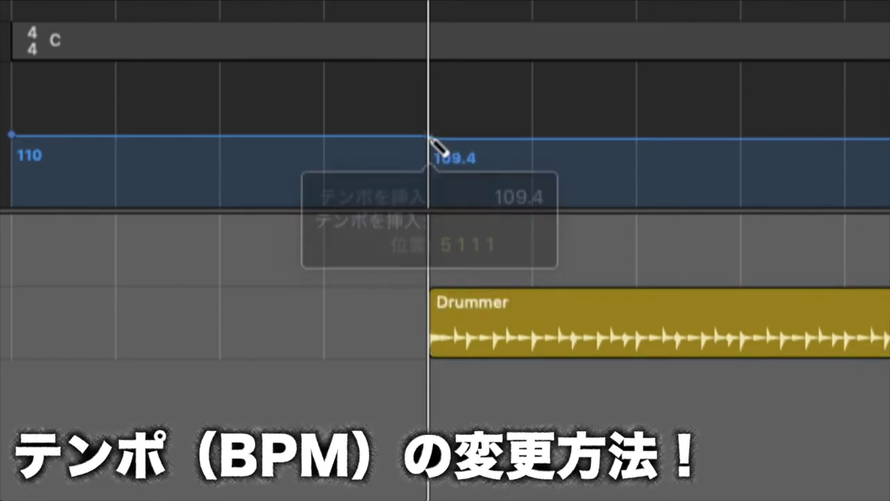
pyautogui.click(533, 140)
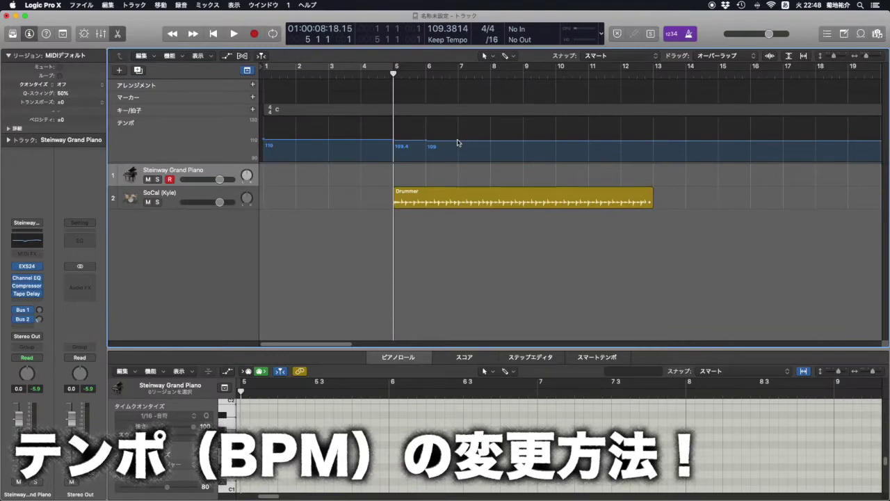
pyautogui.click(489, 141)
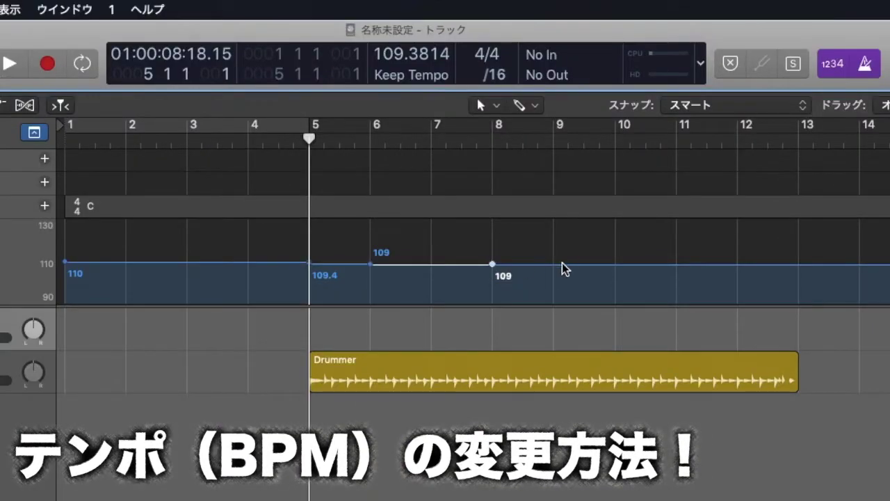
pyautogui.click(554, 265)
pyautogui.click(616, 265)
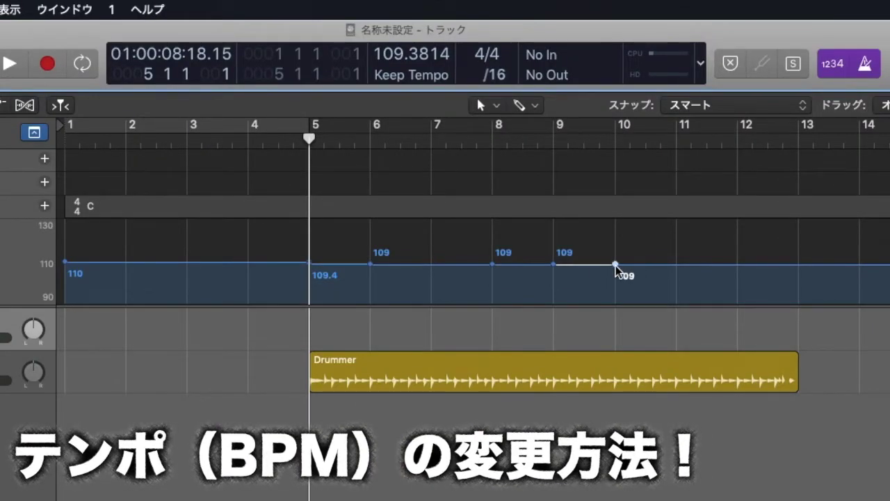
# Raise the tempo at bar 8 to 120 and shape a gradual curve up to it from 109 at bar 6.
pyautogui.moveTo(519, 265); pyautogui.dragTo(522, 247)
pyautogui.moveTo(493, 276); pyautogui.dragTo(514, 292)
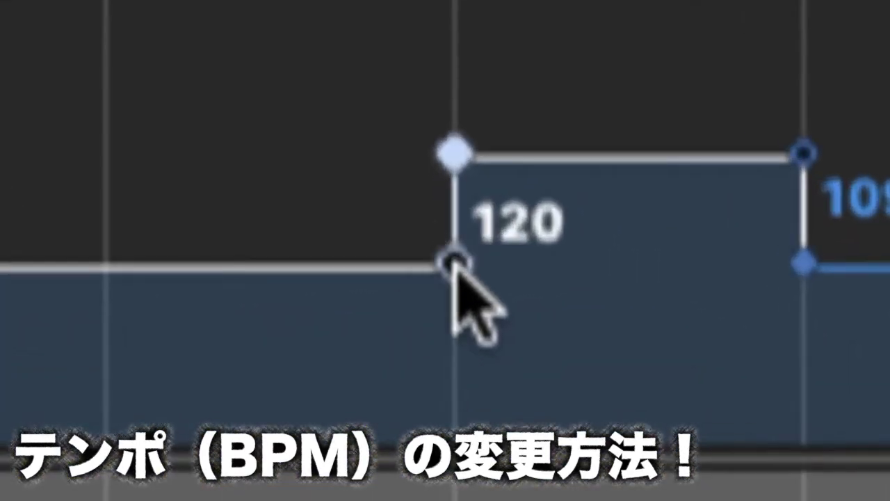
pyautogui.moveTo(454, 263); pyautogui.dragTo(235, 290)
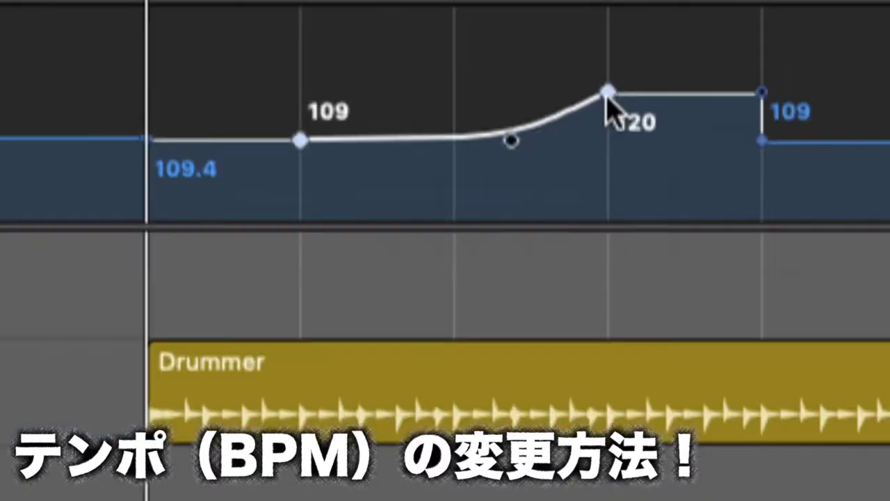
# Lower the bar 6 tempo to 101 and remove the bar 8 tempo point, extending the curve to 109 at bar 9.
pyautogui.moveTo(455, 151); pyautogui.dragTo(455, 42)
pyautogui.moveTo(607, 42); pyautogui.dragTo(608, 42)
pyautogui.moveTo(299, 126); pyautogui.dragTo(305, 190)
pyautogui.doubleClick(609, 106)
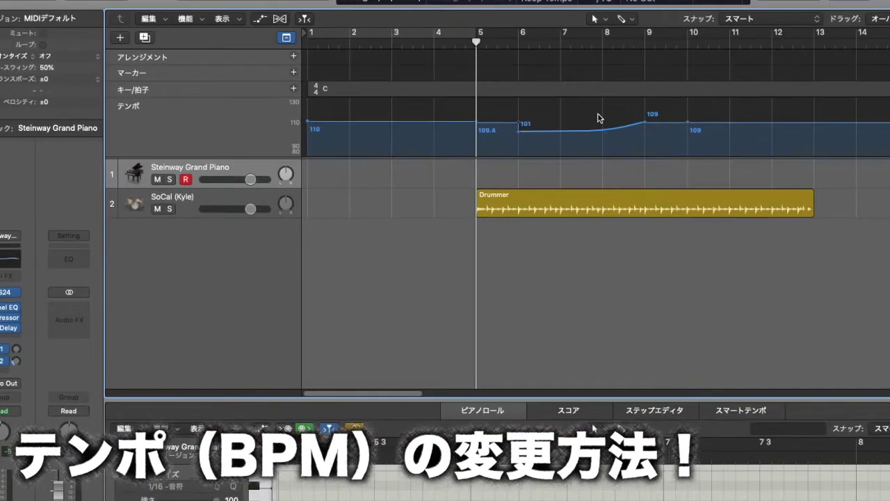
# Raise the tempo to 128 for the second half of bar 9 and play back the tempo changes.
pyautogui.press('space')
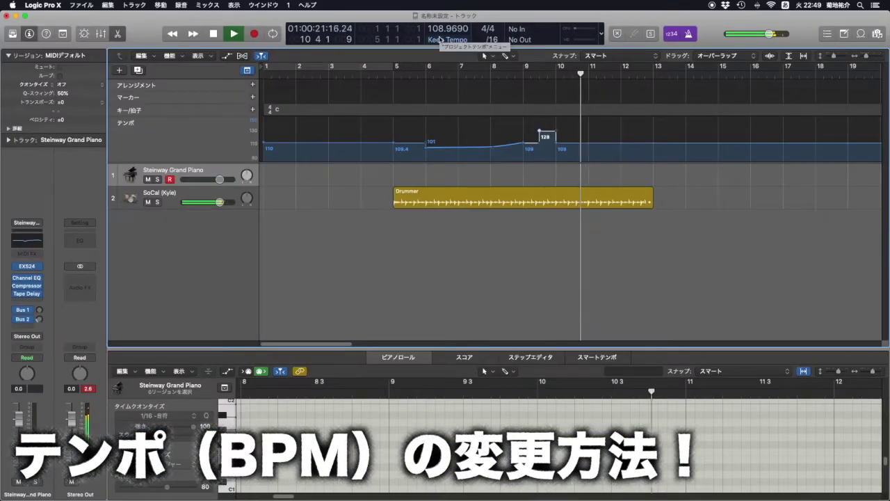
pyautogui.press('space')
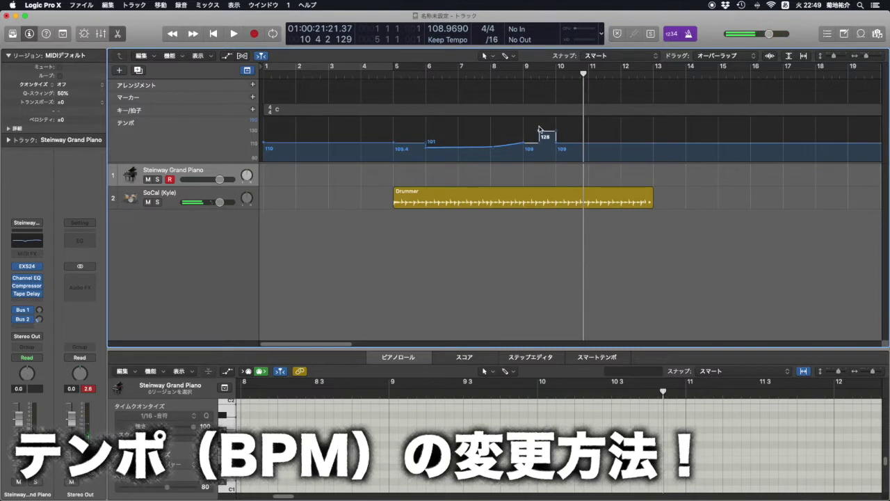
# Copy the tempo points spanning bars 9 to 10 and paste them at bars 12, 14 and 16.
pyautogui.moveTo(527, 124); pyautogui.dragTo(561, 144)
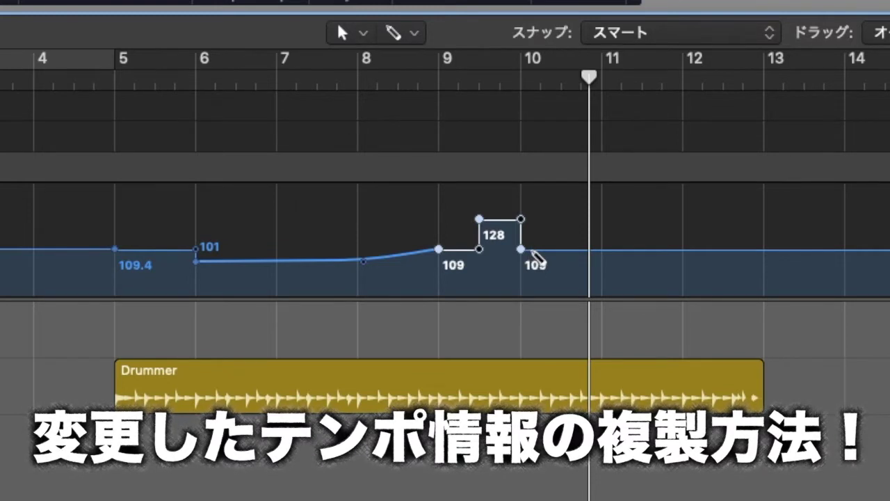
pyautogui.click(678, 72)
pyautogui.press('super+v')
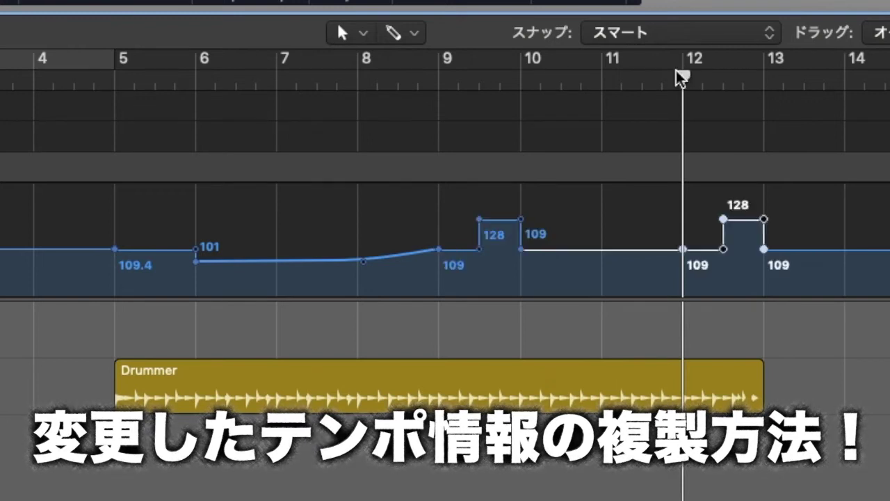
pyautogui.click(855, 78)
pyautogui.press('super+v')
pyautogui.hscroll(5, 849, 82)
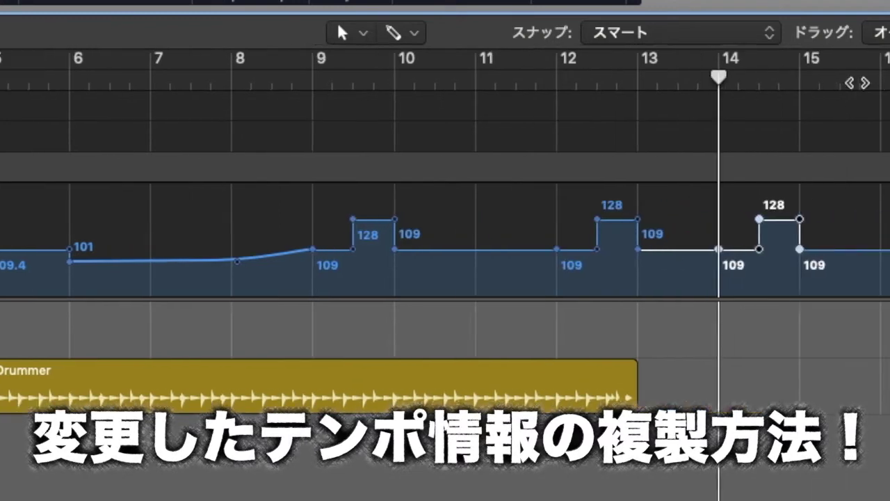
pyautogui.click(807, 78)
pyautogui.press('super+v')
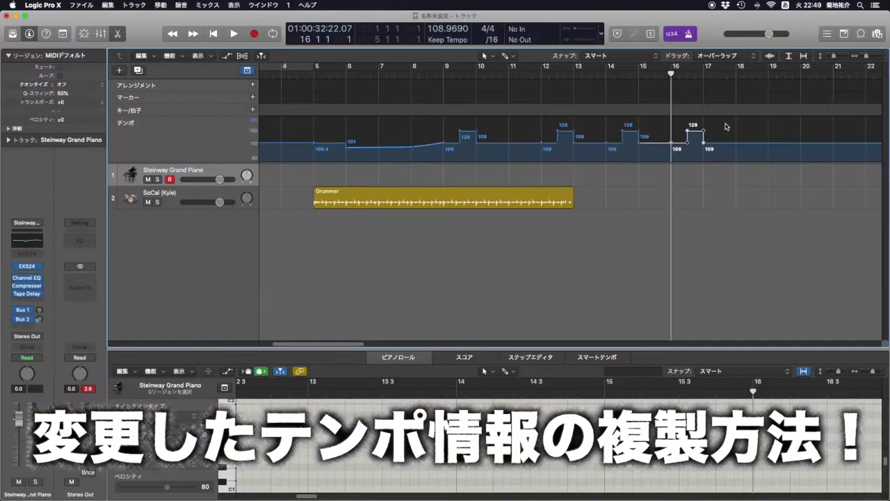
# Delete all tempo points from bar 5 onward, keeping only the initial 110 tempo.
pyautogui.moveTo(722, 127); pyautogui.dragTo(271, 169)
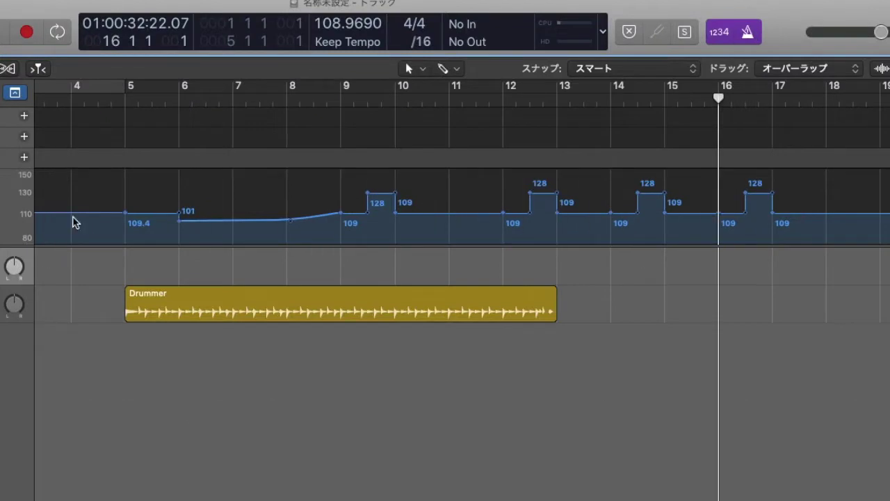
pyautogui.moveTo(87, 182); pyautogui.dragTo(841, 332)
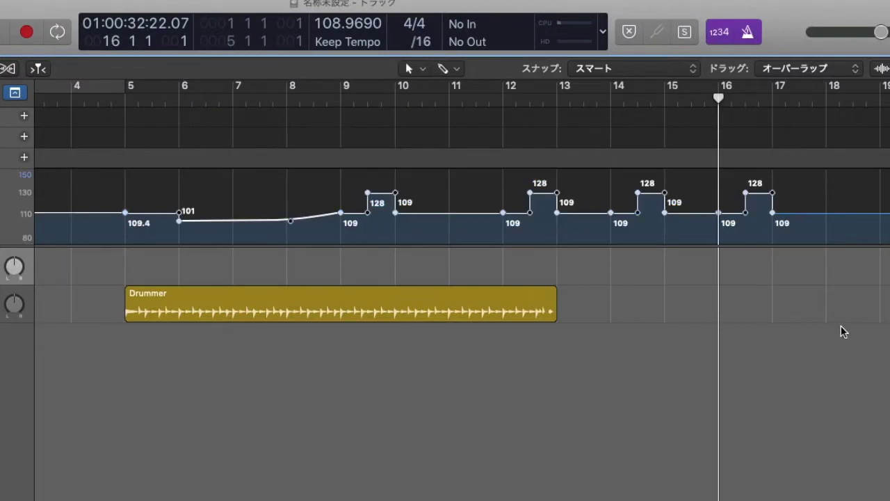
pyautogui.press('Delete')
# Place the playhead at bar 8 and add a 3/4 time signature there.
pyautogui.hscroll(-5, 437, 197)
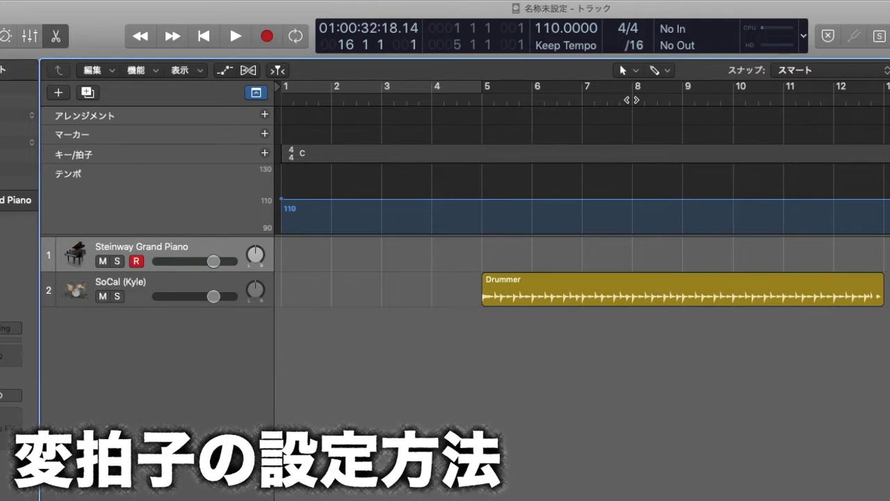
pyautogui.click(632, 100)
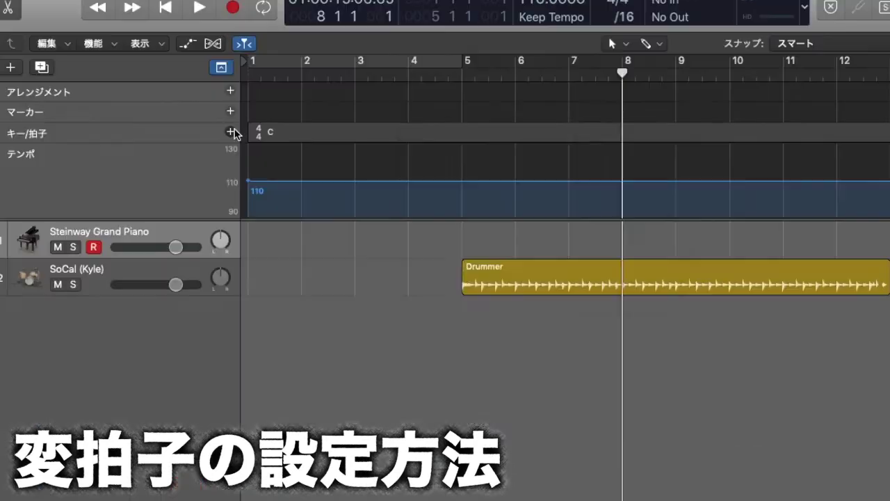
pyautogui.click(463, 260)
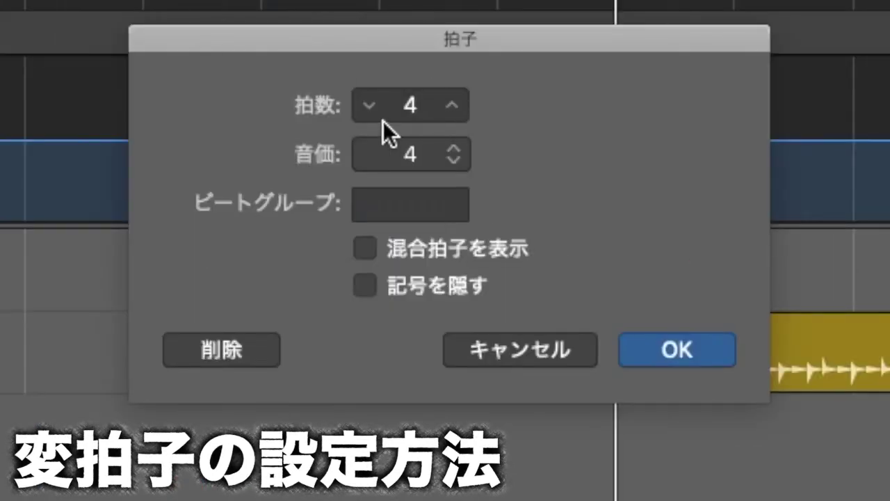
pyautogui.click(362, 105)
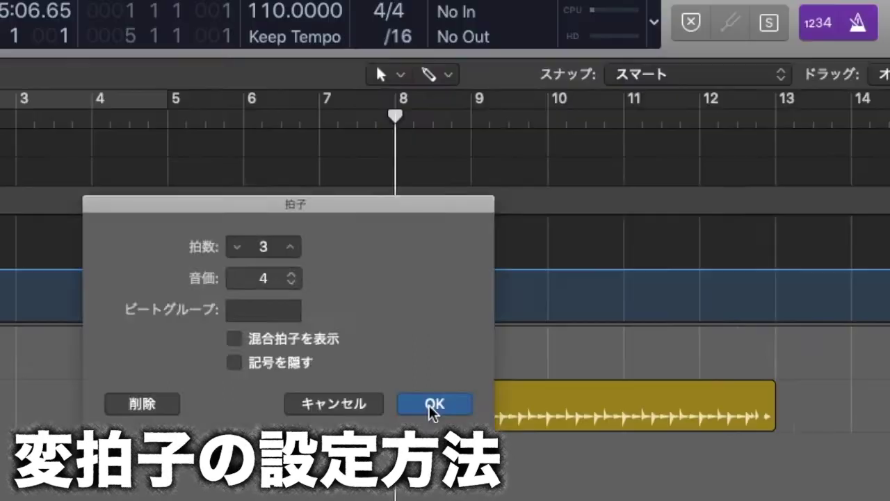
pyautogui.click(670, 351)
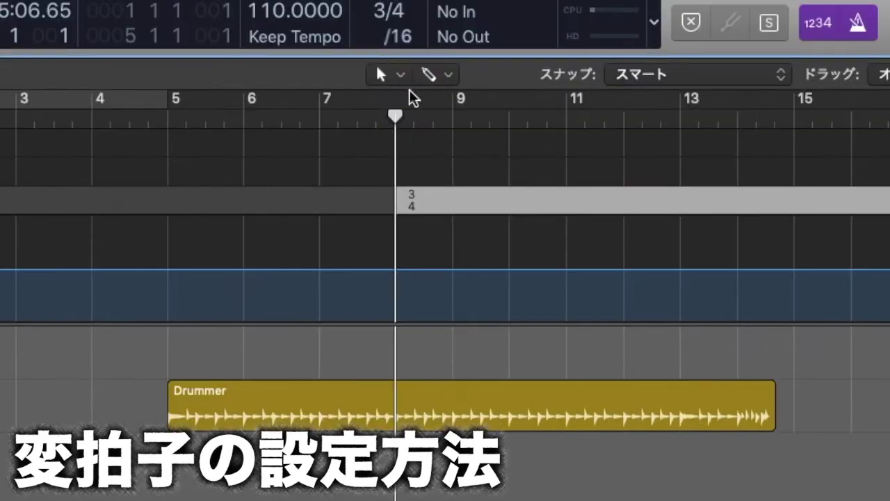
# Play back from bar 7 across the 3/4 change and set the project tempo to 122.
pyautogui.moveTo(395, 118)
pyautogui.mouseDown()
pyautogui.moveTo(410, 120)
pyautogui.moveTo(378, 119)
pyautogui.moveTo(395, 119)
pyautogui.mouseUp()
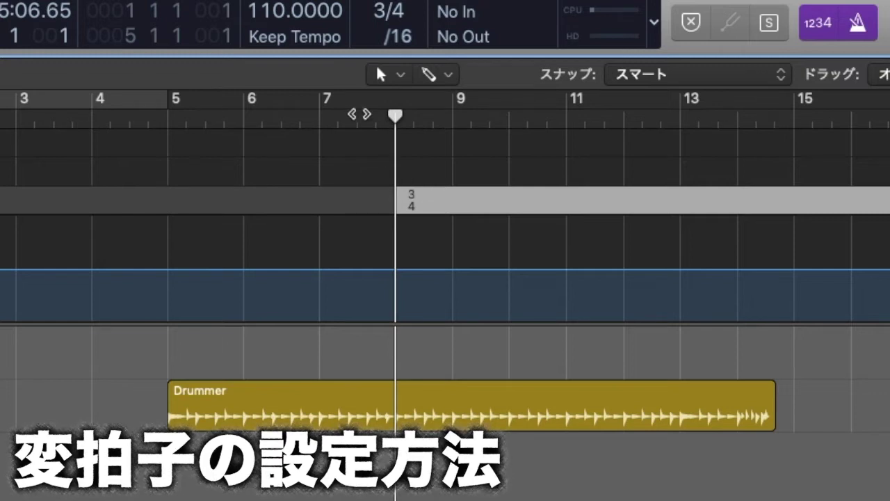
pyautogui.click(319, 113)
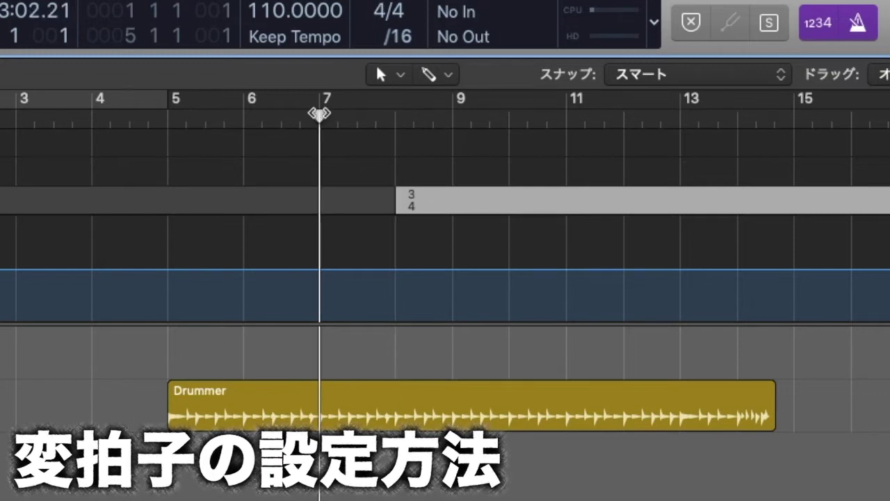
pyautogui.press('space')
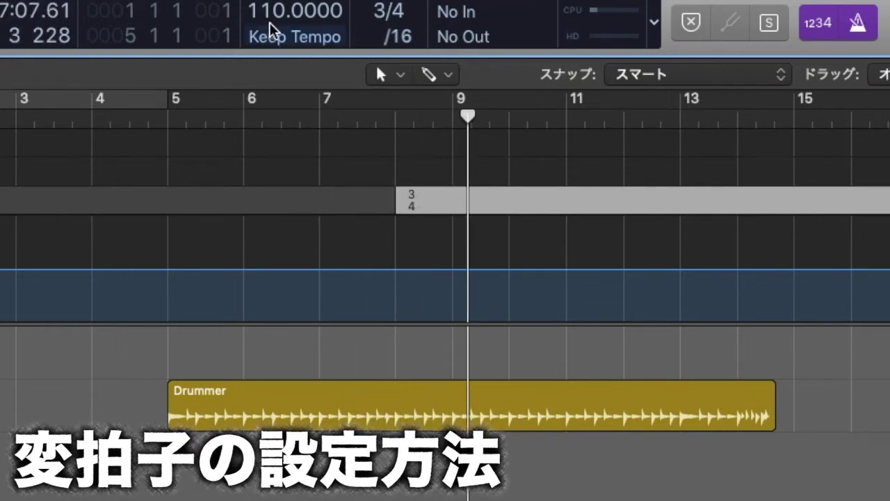
pyautogui.press('space')
pyautogui.moveTo(277, 12); pyautogui.dragTo(276, 0)
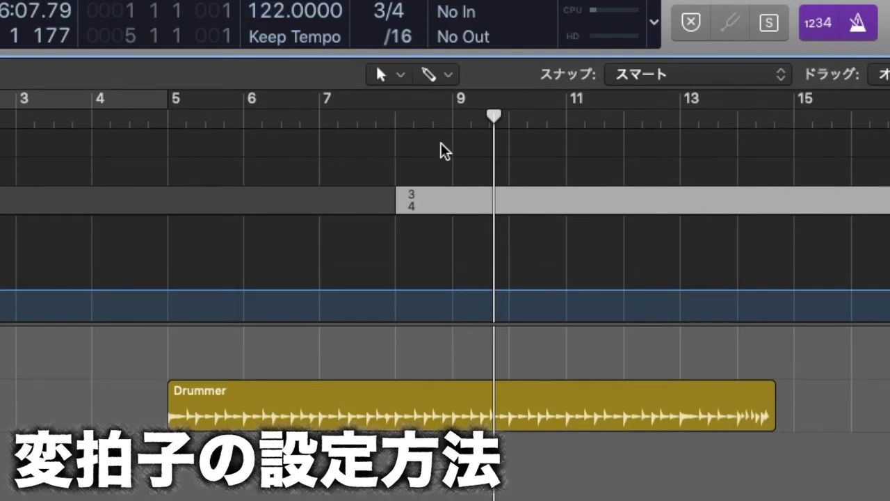
# Move the playhead to bar 8 and insert a 4/4 time signature at bar 10 with the Pencil tool.
pyautogui.hscroll(5, 445, 152)
pyautogui.click(223, 112)
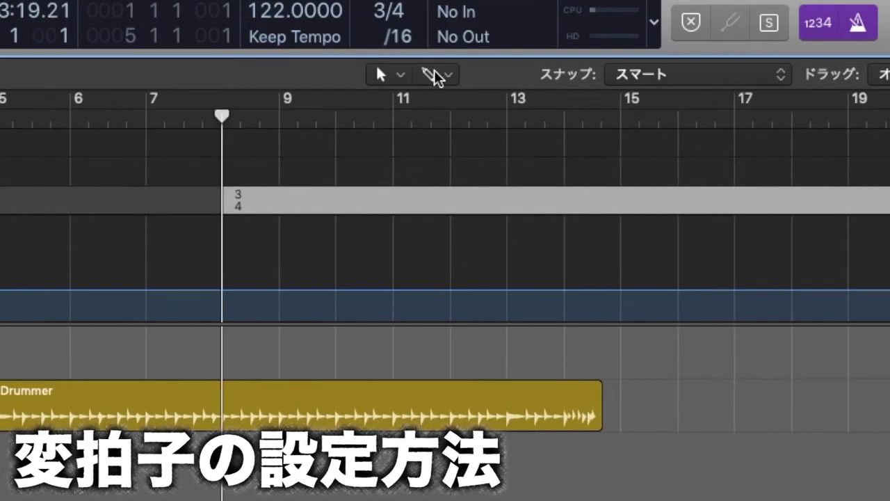
pyautogui.click(436, 75)
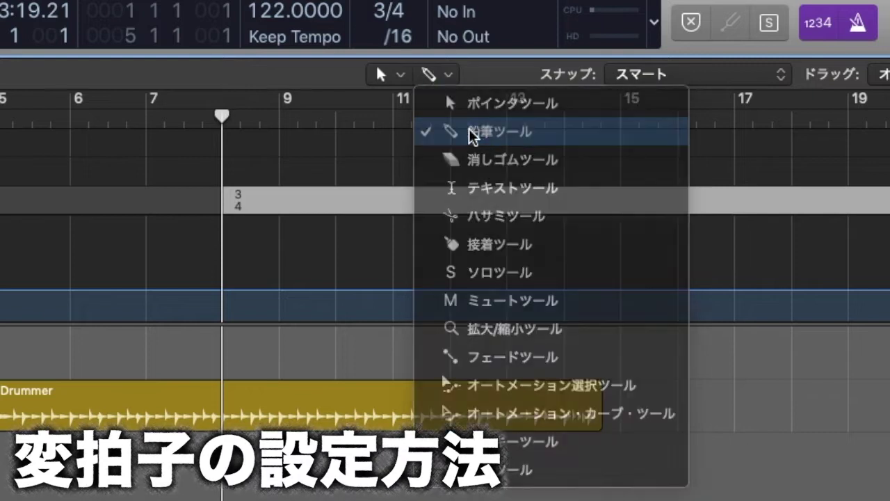
pyautogui.click(471, 134)
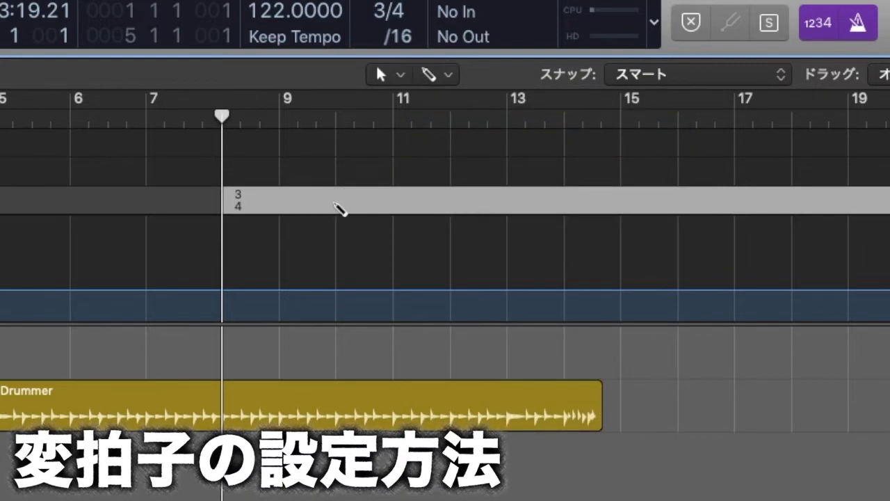
pyautogui.click(340, 209)
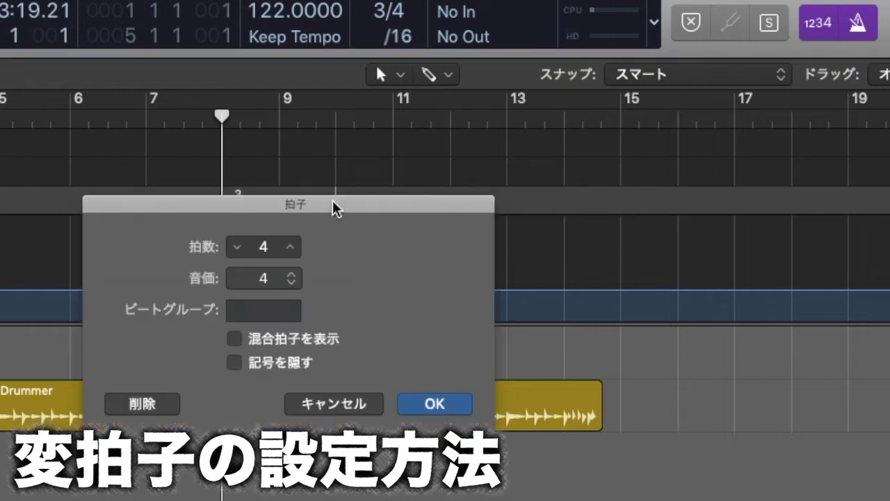
pyautogui.click(414, 410)
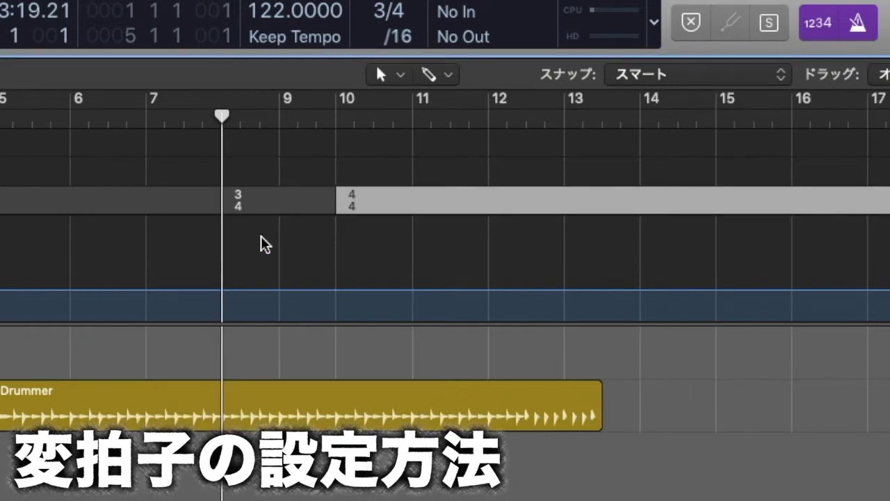
# Place the playhead at bar 13 and insert a 3/4 time signature there.
pyautogui.hscroll(4, 240, 208)
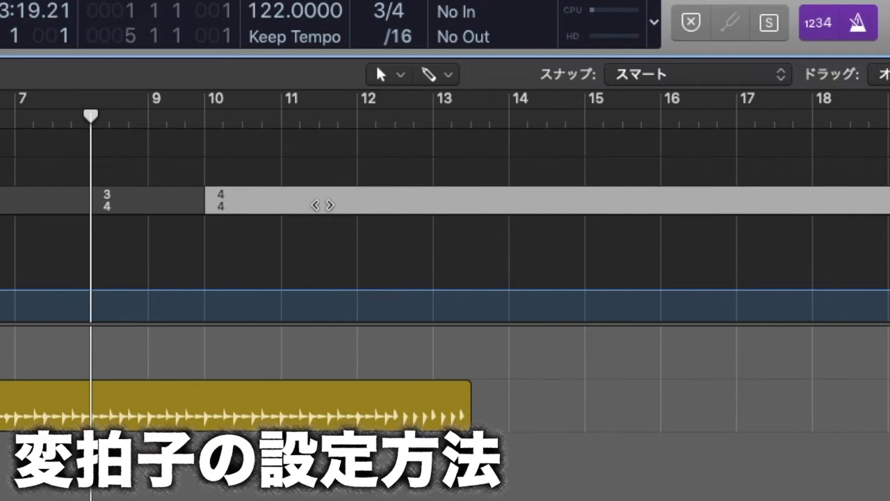
pyautogui.hscroll(8, 321, 205)
pyautogui.hscroll(-12, 322, 205)
pyautogui.hscroll(6, 541, 197)
pyautogui.click(383, 124)
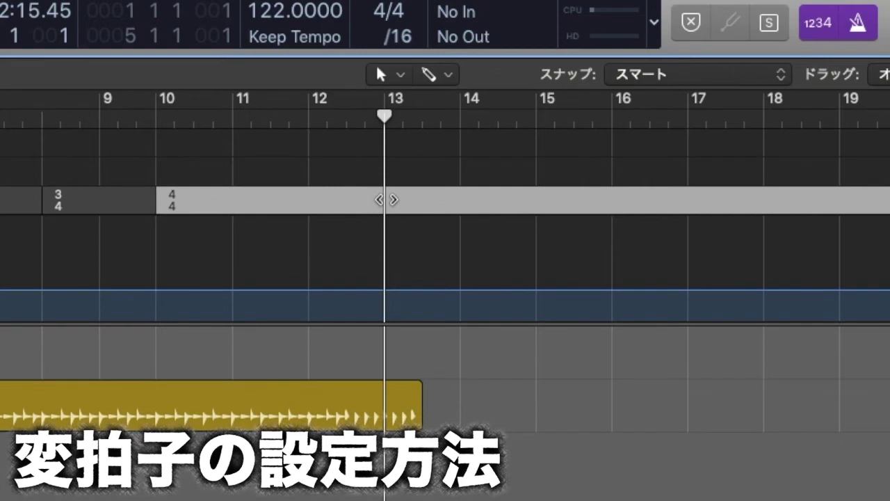
pyautogui.doubleClick(388, 202)
pyautogui.click(232, 249)
pyautogui.click(431, 402)
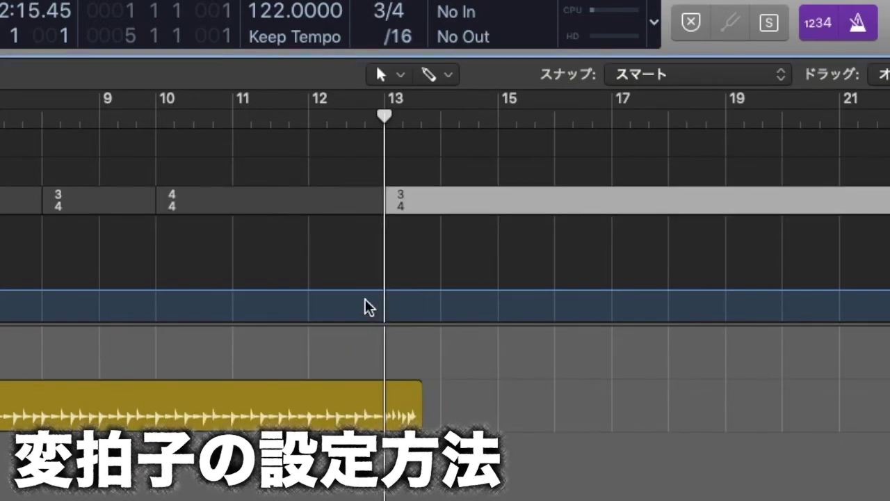
pyautogui.hscroll(-1, 232, 264)
pyautogui.hscroll(5, 218, 237)
pyautogui.hscroll(2, 215, 228)
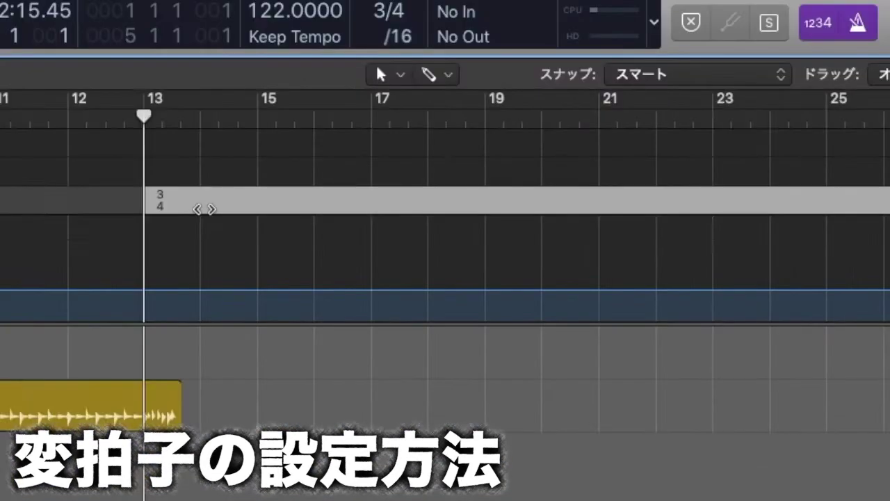
# Place the playhead at bar 11 and insert a 7/8 time signature there.
pyautogui.hscroll(10, 202, 209)
pyautogui.hscroll(-3, 204, 209)
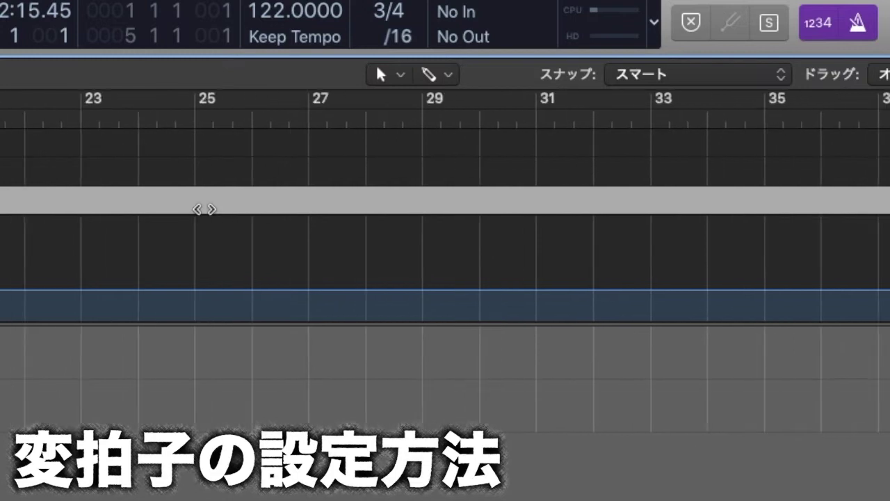
pyautogui.hscroll(-12, 203, 209)
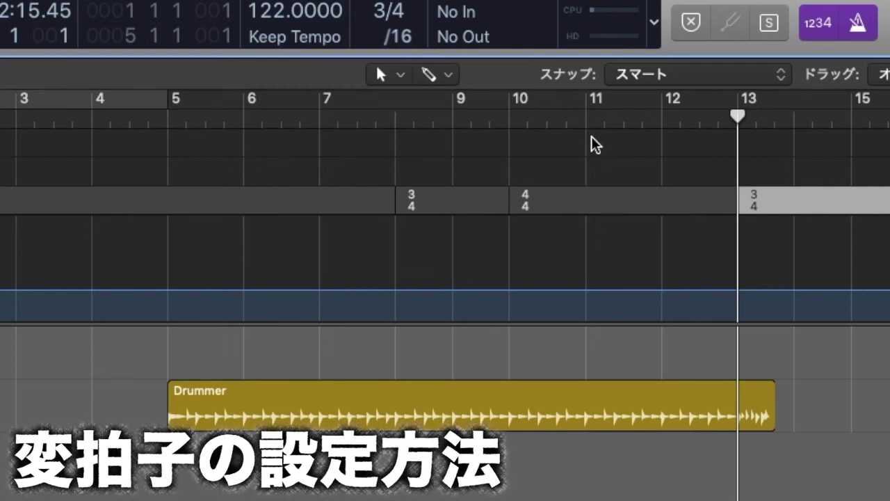
pyautogui.moveTo(584, 119)
pyautogui.mouseDown()
pyautogui.moveTo(676, 128)
pyautogui.moveTo(586, 114)
pyautogui.mouseUp()
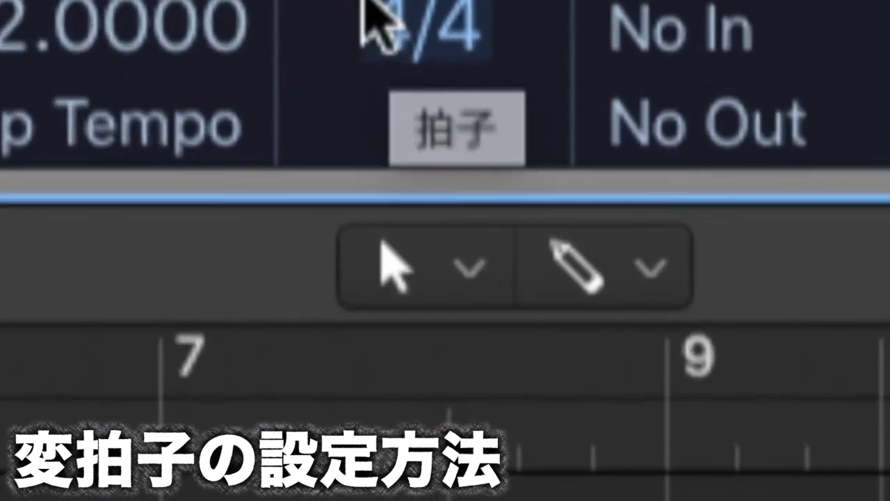
pyautogui.click(432, 21)
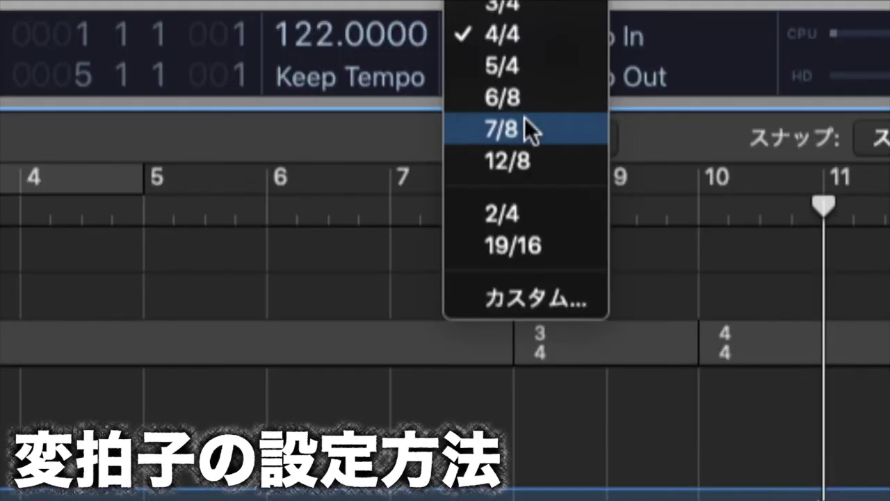
pyautogui.click(525, 120)
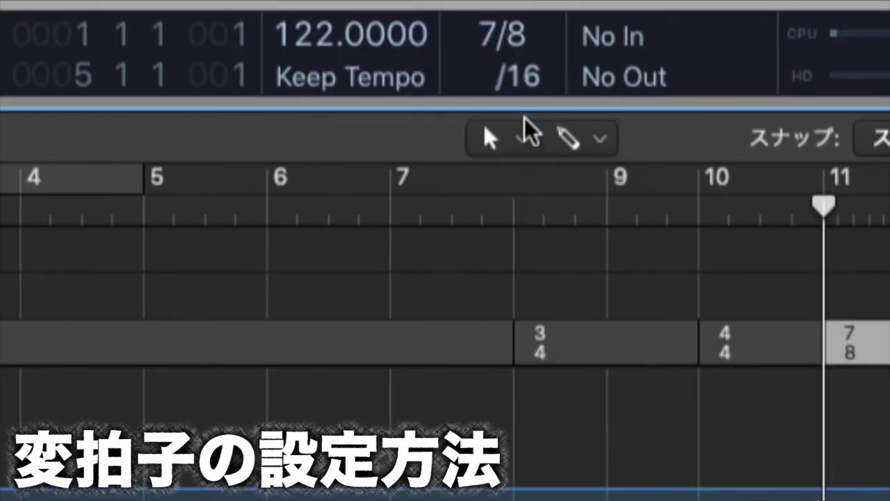
pyautogui.hscroll(10, 610, 233)
pyautogui.hscroll(-4, 610, 233)
pyautogui.hscroll(-2, 611, 225)
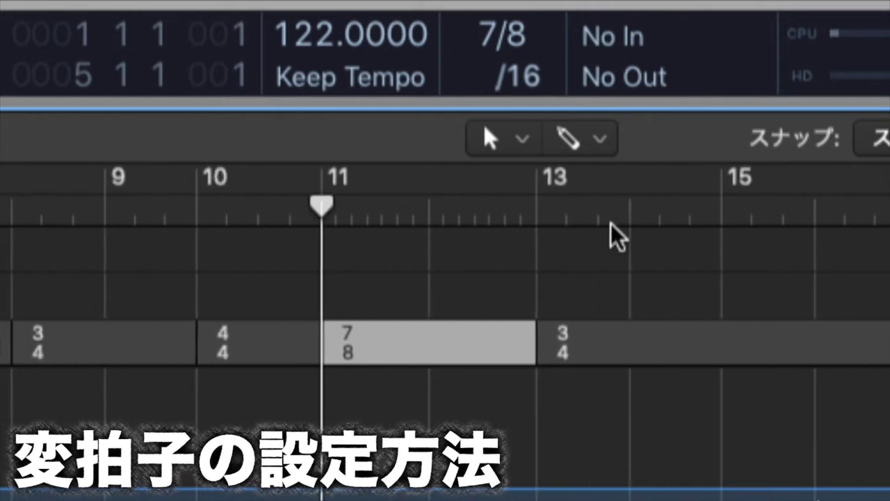